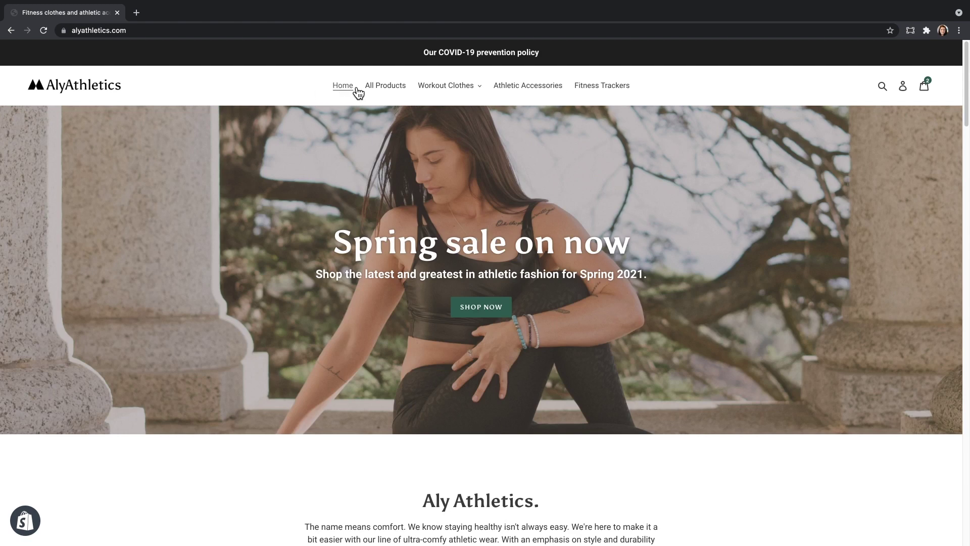
Browse the storefront's All Products, Yoga pants and Athletic Accessories collection pages.
left_click(380, 87)
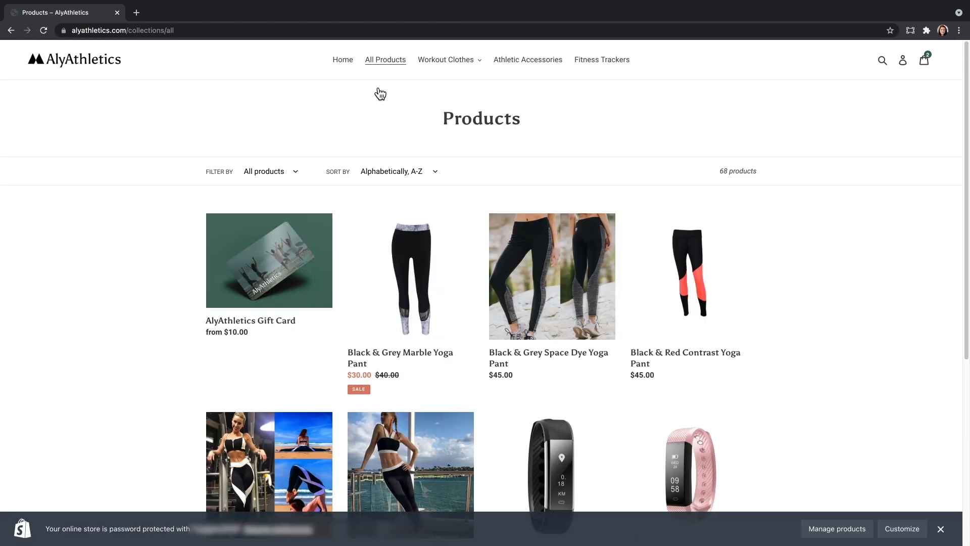
left_click(468, 63)
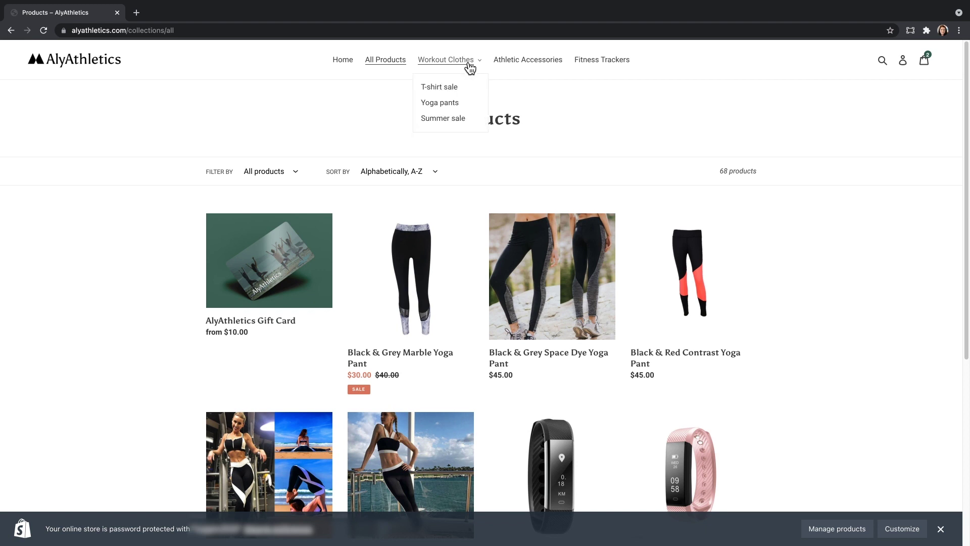
left_click(467, 102)
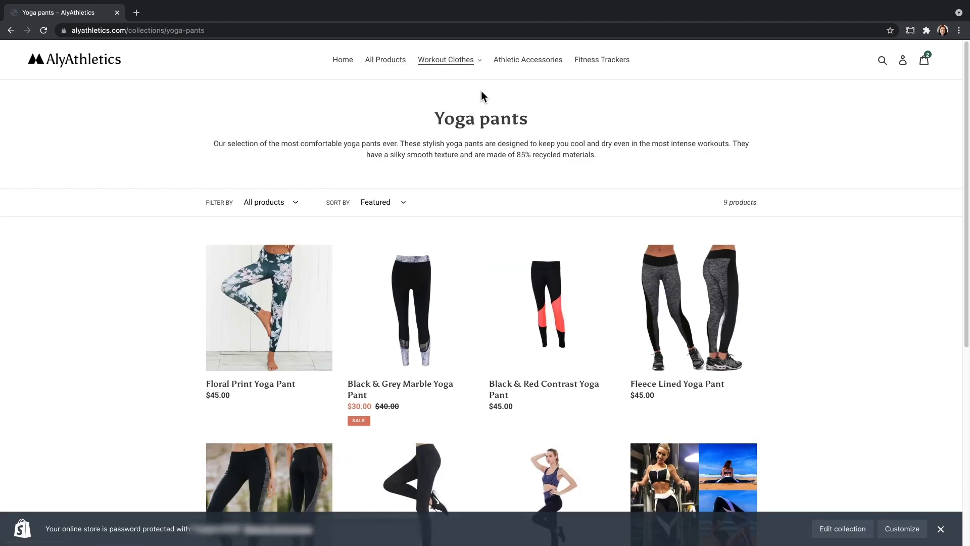
left_click(515, 66)
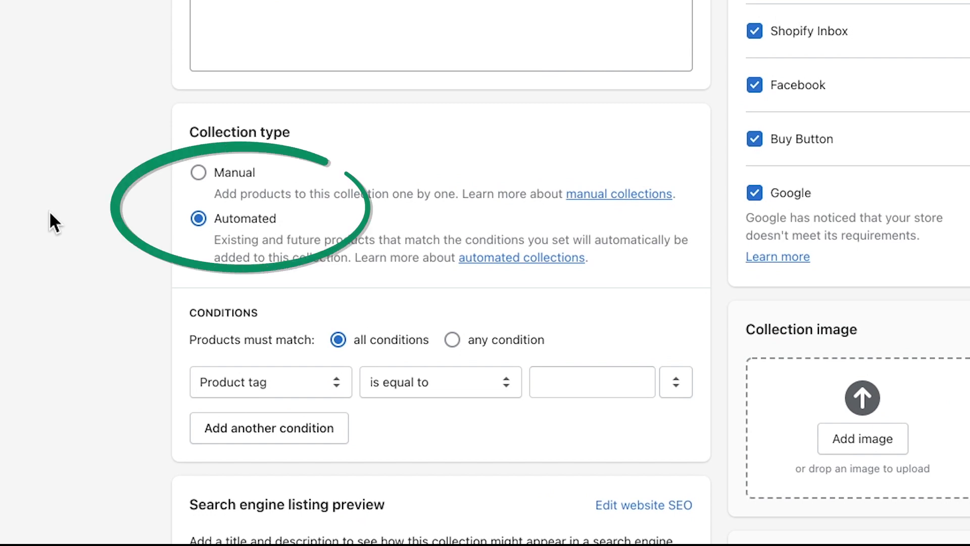
Change the condition from Product tag to Compare at price is greater than US$0.
left_click(255, 387)
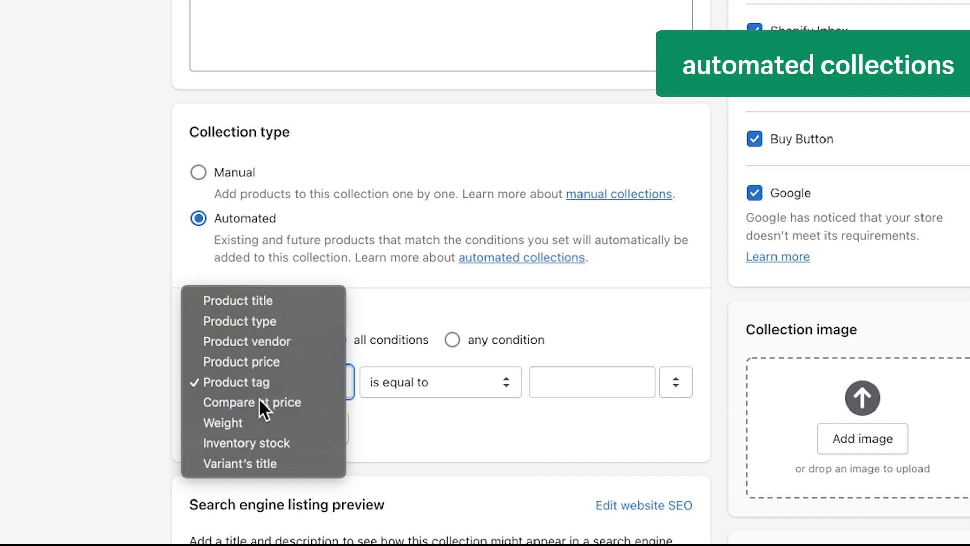
left_click(260, 402)
left_click(573, 381)
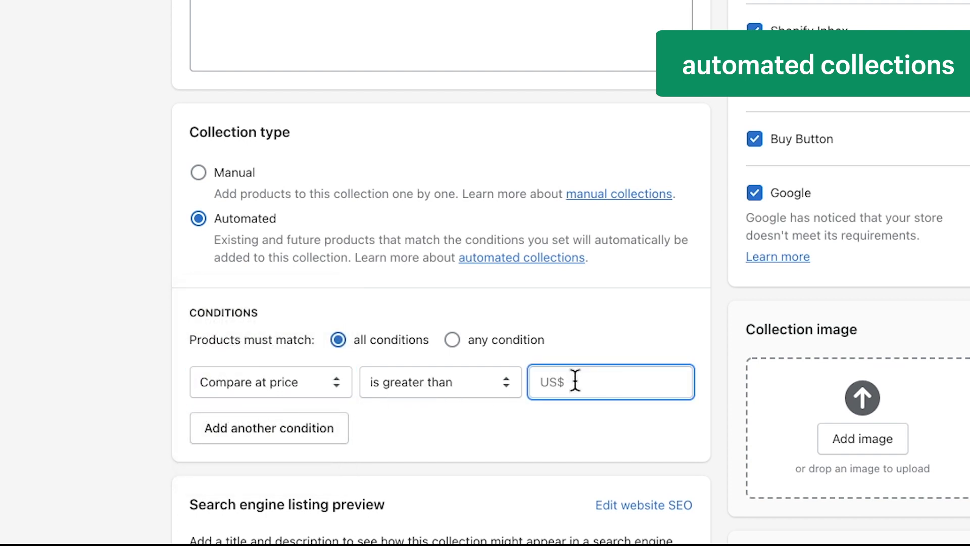
type("0")
left_click(576, 339)
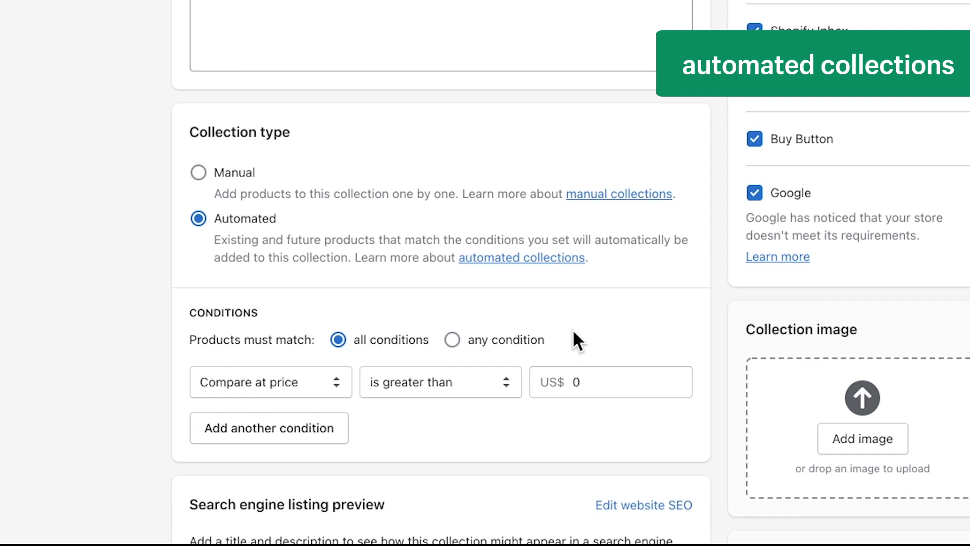
left_click(347, 386)
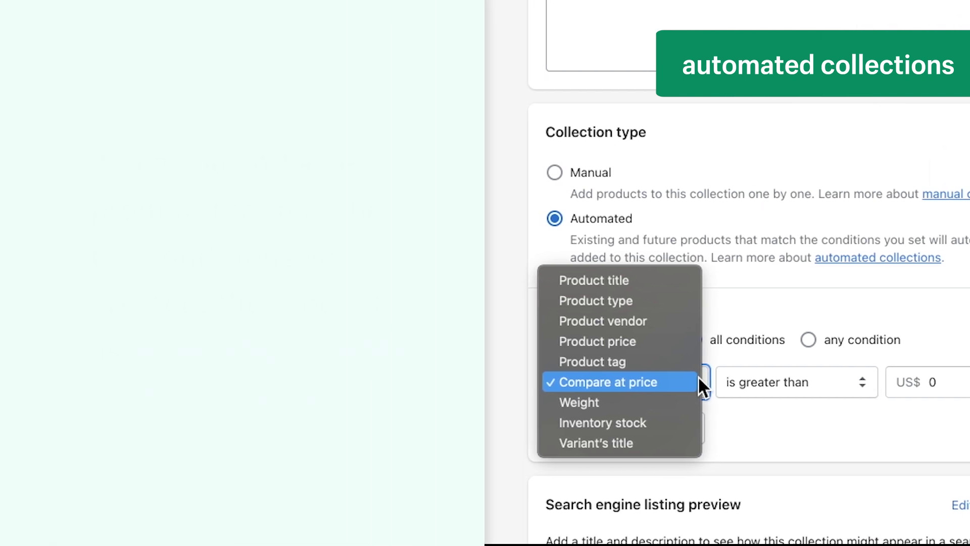
left_click(503, 376)
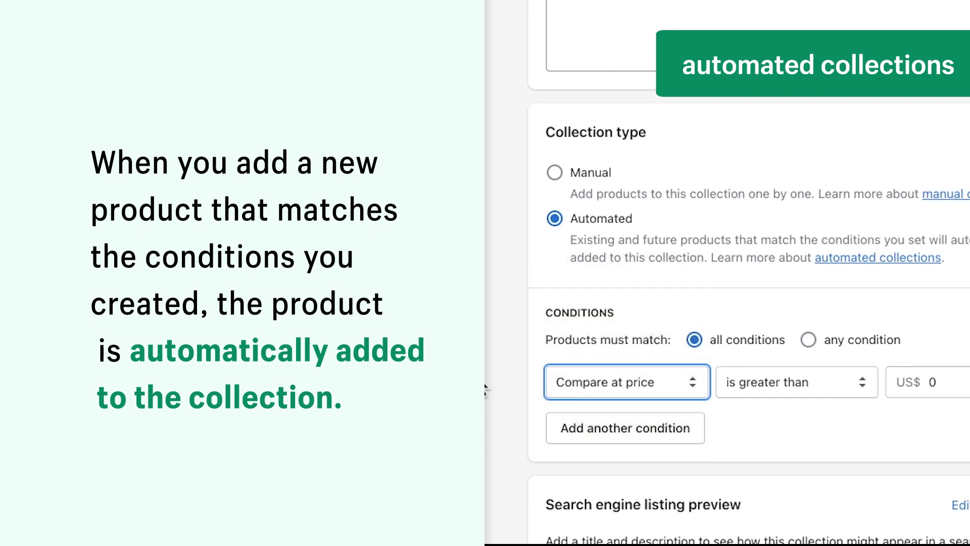
left_click(484, 389)
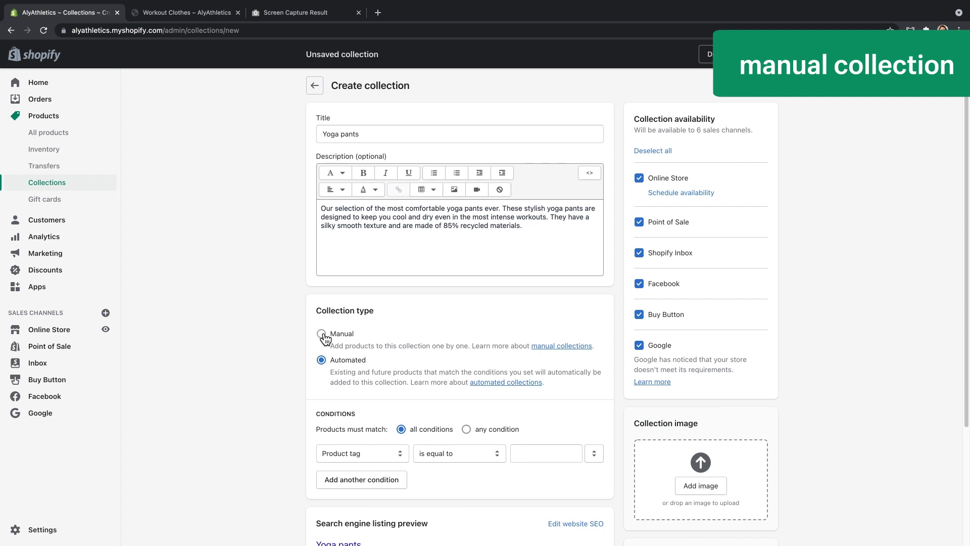
Make the Yoga pants collection manual and save it.
left_click(321, 335)
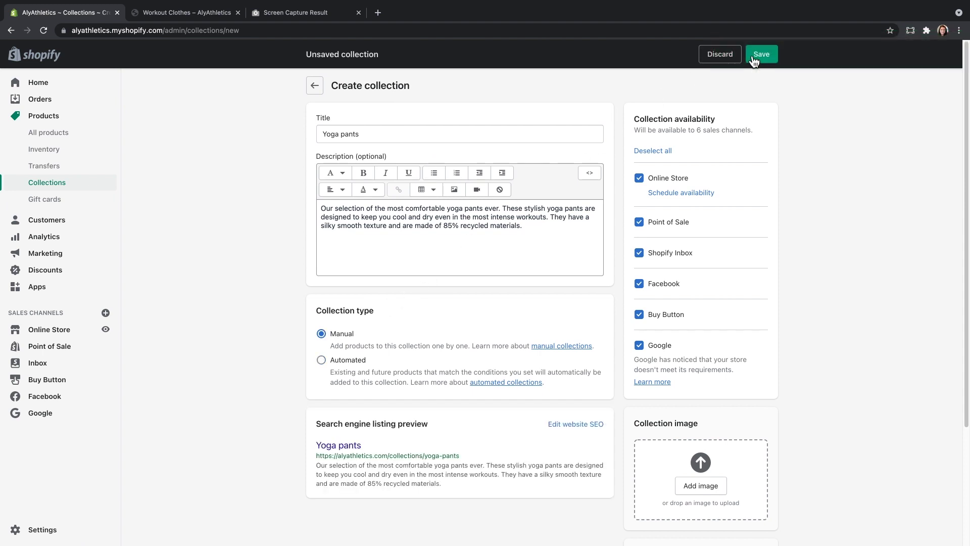
left_click(755, 57)
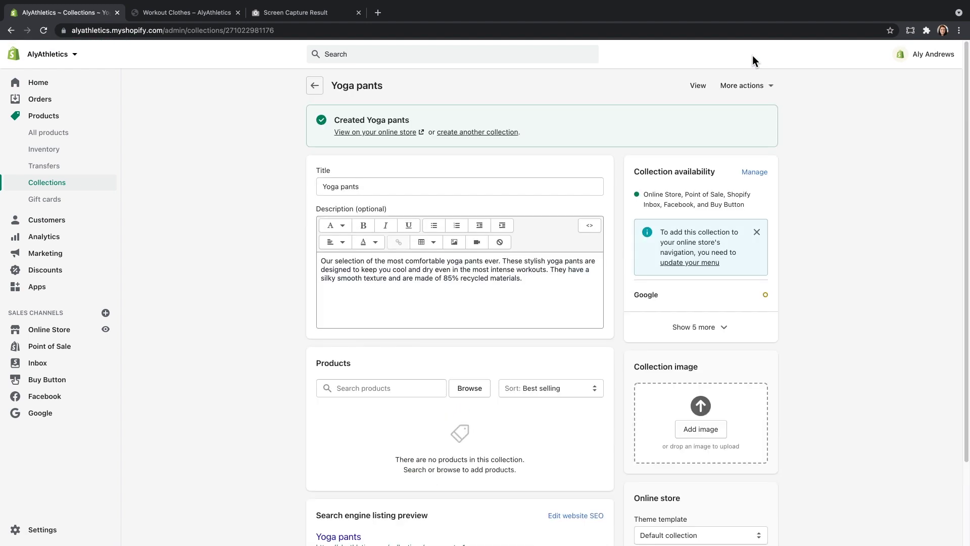
scroll(960, 144, "down", 3)
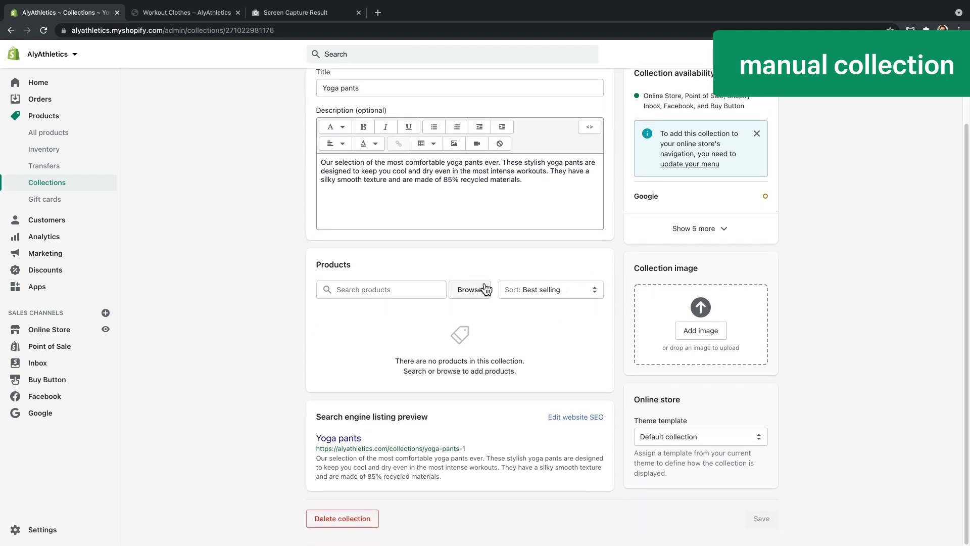
Add the four black yoga pants and the Black & White Yoga Set to the collection.
left_click(469, 289)
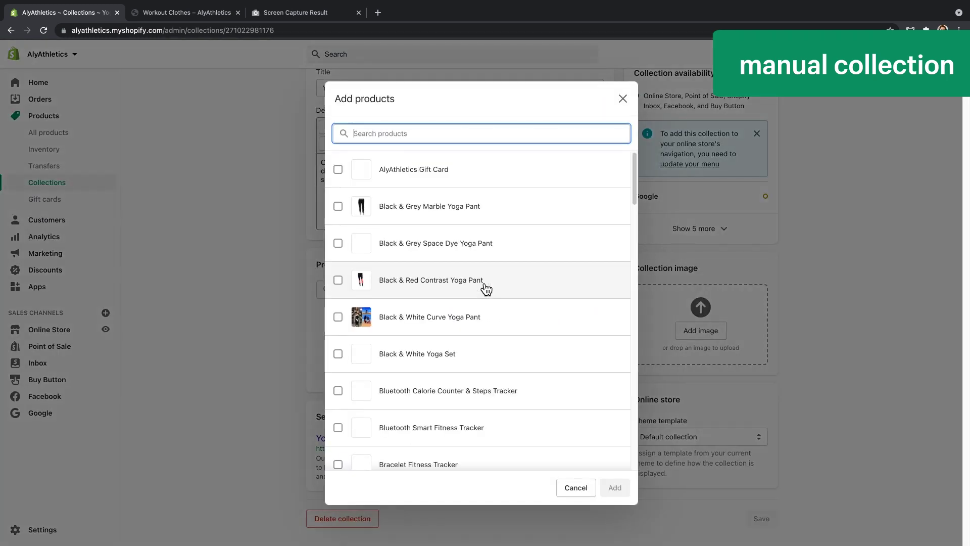
left_click(338, 207)
left_click(338, 244)
left_click(338, 281)
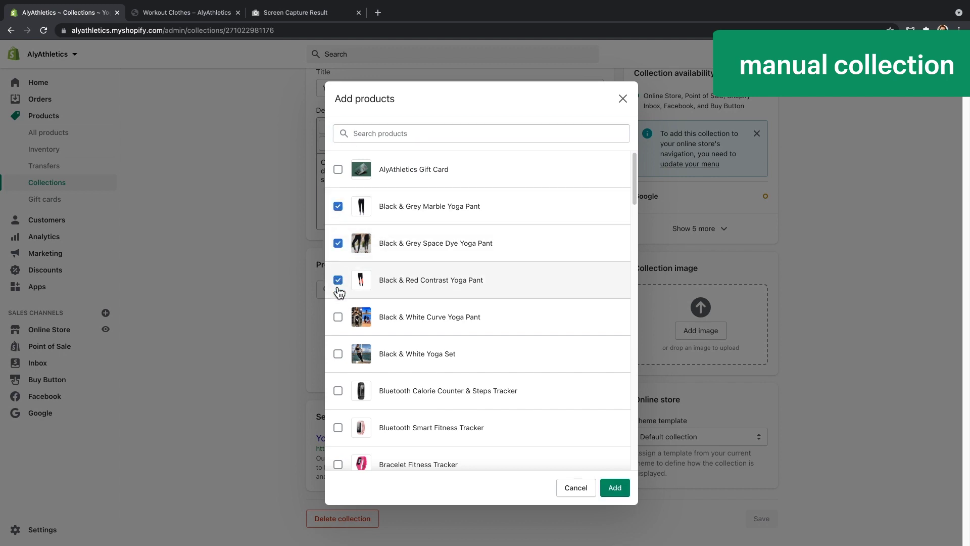
left_click(337, 317)
left_click(337, 355)
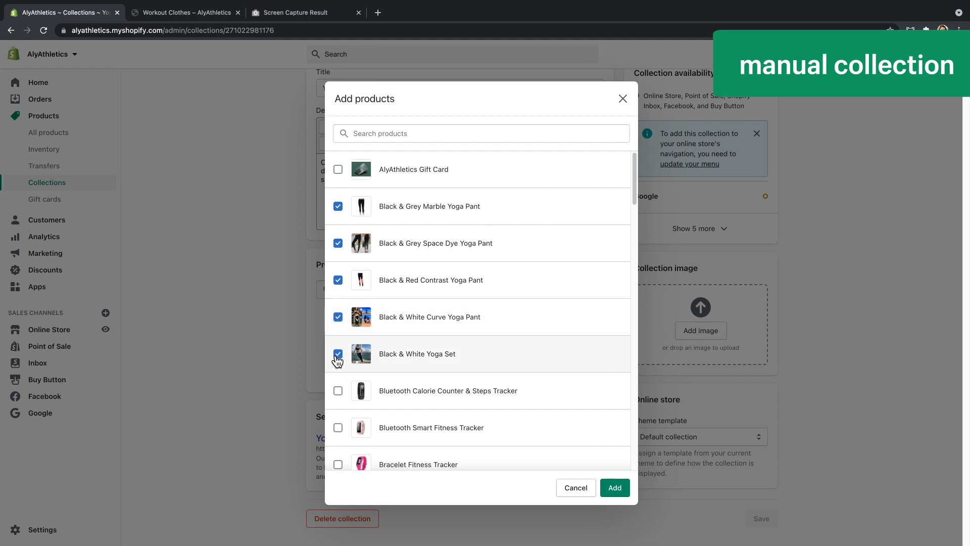
left_click(609, 488)
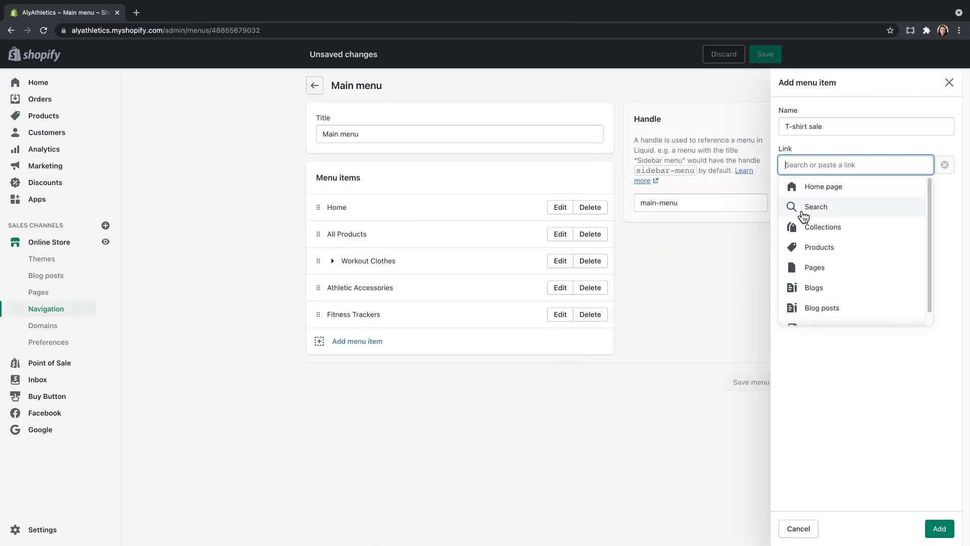
Link the T-shirt sale menu item to the T-shirt sale collection and add it.
left_click(804, 227)
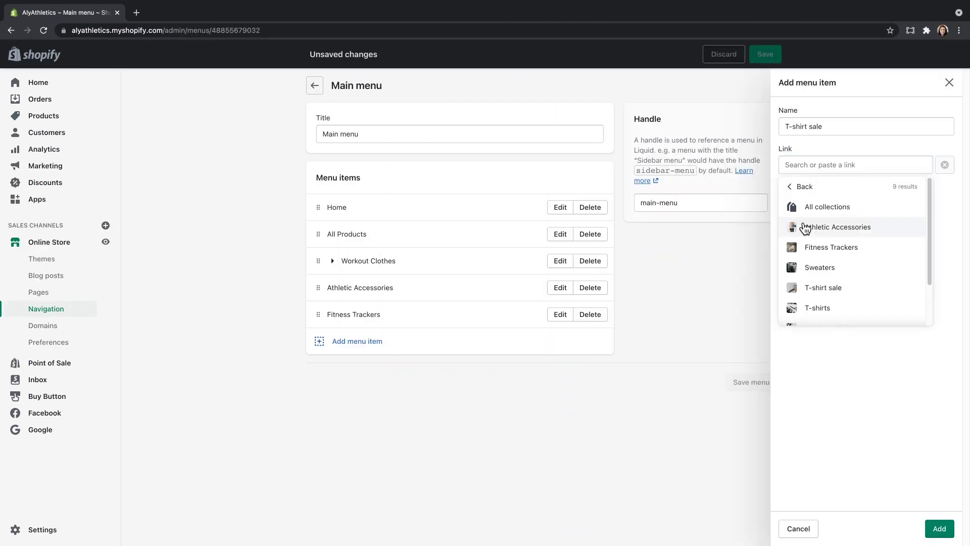
left_click(807, 287)
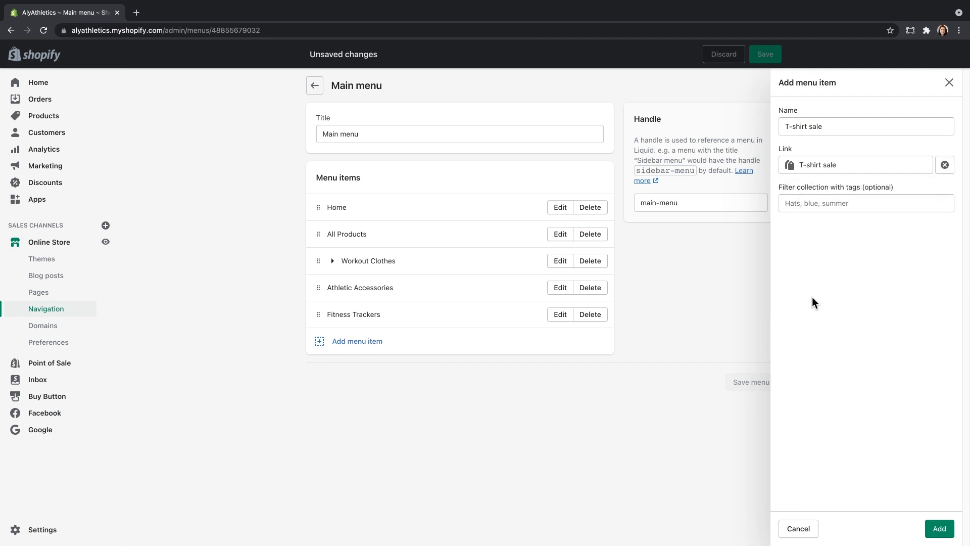
left_click(938, 528)
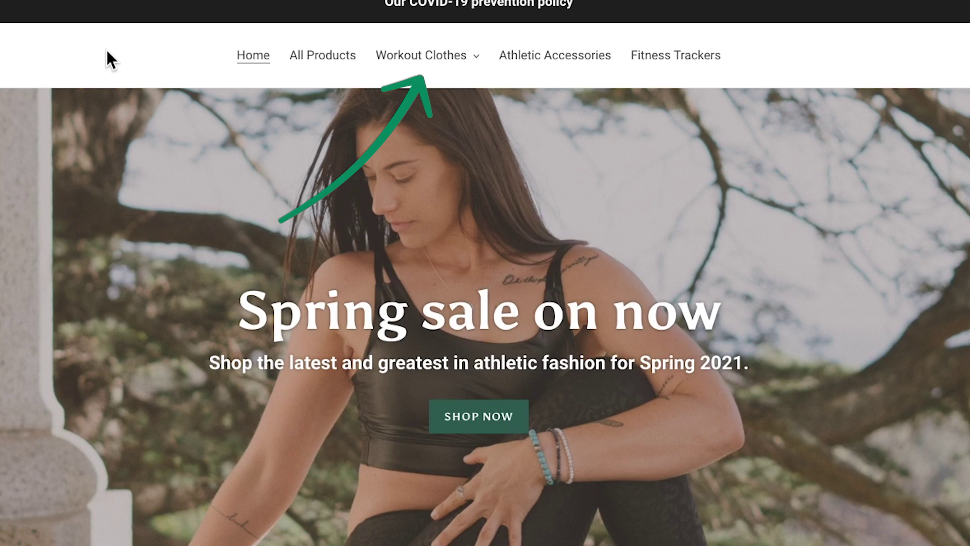
Open the storefront's Workout Clothes dropdown showing T-shirt sale, Yoga pants and Sweaters.
left_click(465, 60)
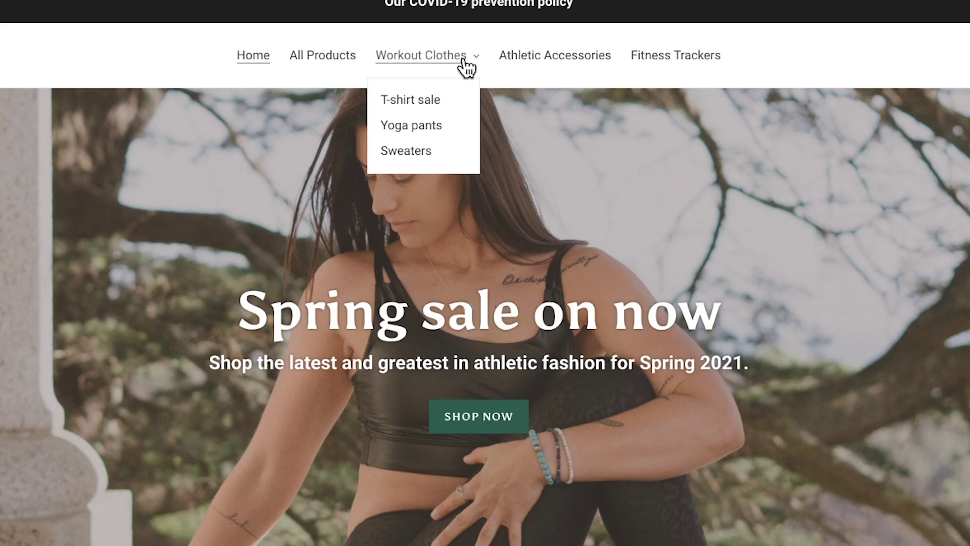
Go to the T-shirt sale collection page from the Workout Clothes dropdown.
left_click(410, 100)
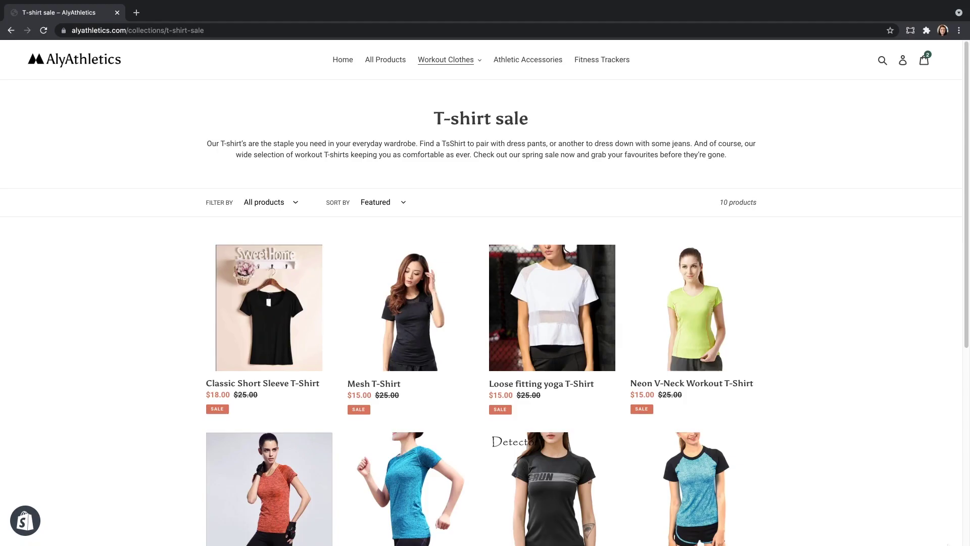